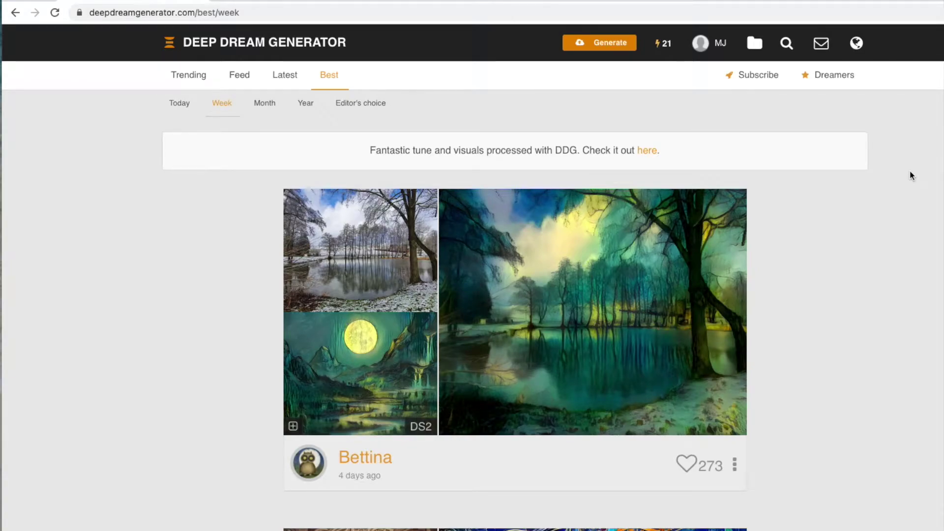
- Browse down through the week's best gallery, then open the image generator
{"action": "scroll", "coordinate": [911, 175], "scroll_direction": "down", "scroll_amount": 10}
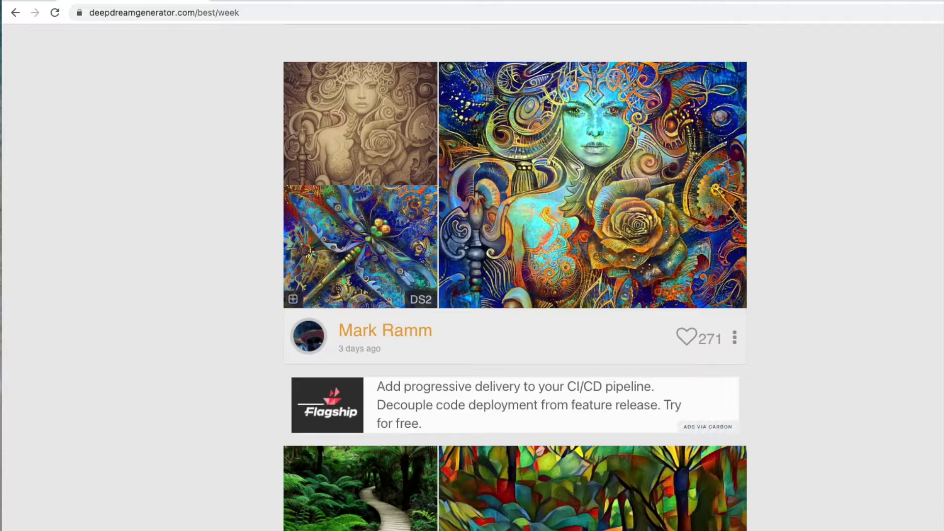
{"action": "scroll", "coordinate": [515, 277], "scroll_direction": "down", "scroll_amount": 8}
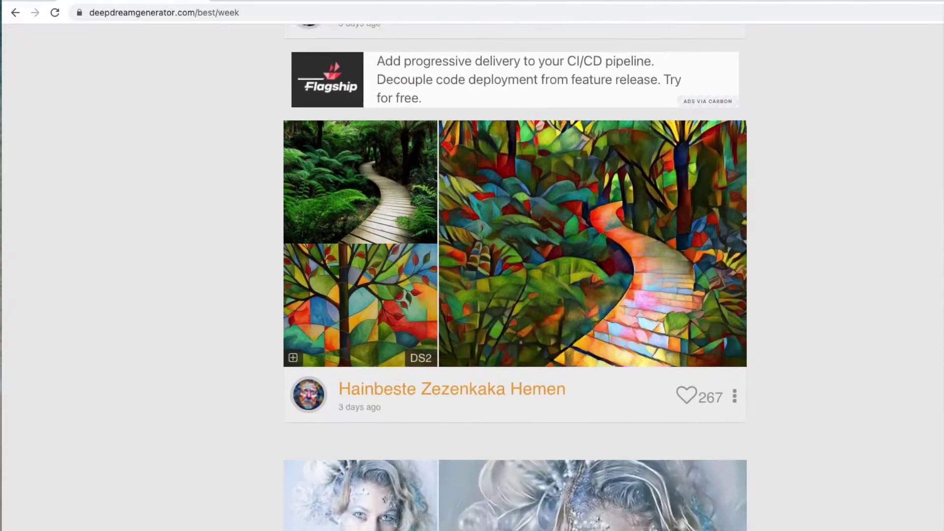
{"action": "scroll", "coordinate": [516, 277], "scroll_direction": "down", "scroll_amount": 1}
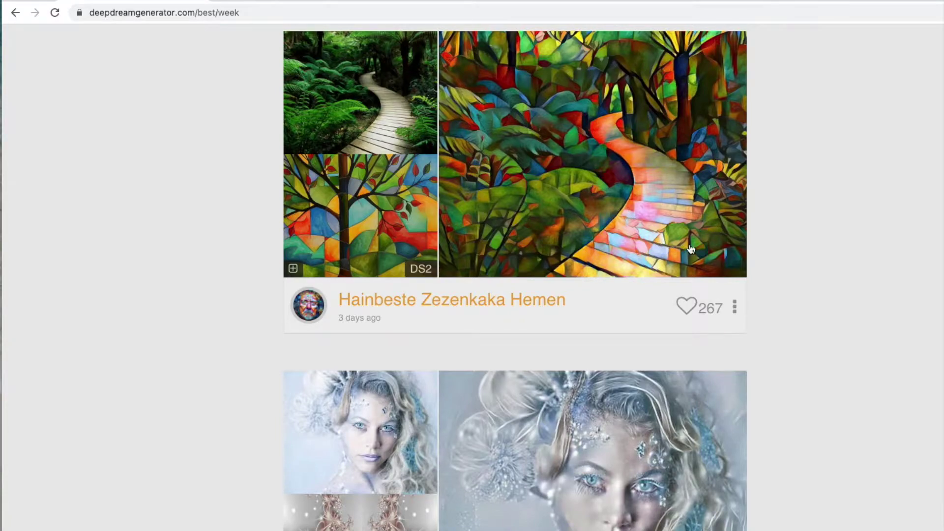
{"action": "scroll", "coordinate": [516, 277], "scroll_direction": "down", "scroll_amount": 7}
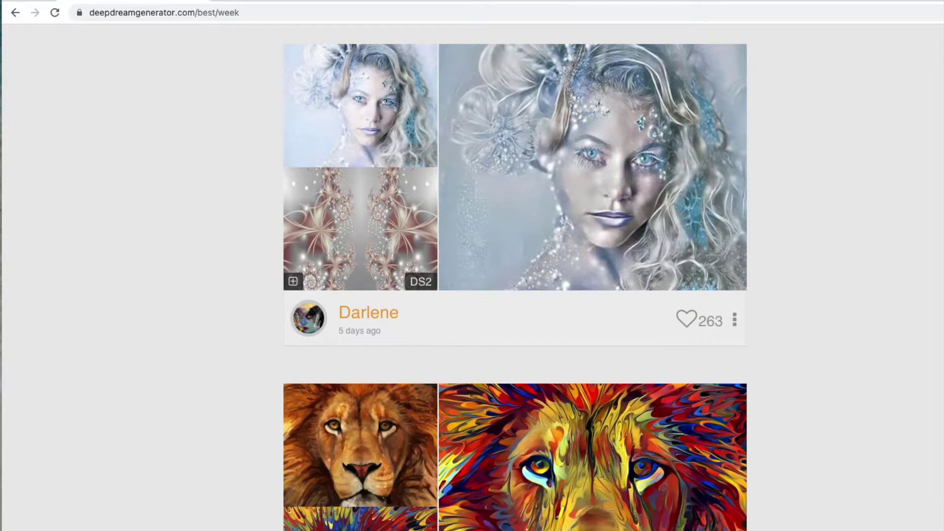
{"action": "scroll", "coordinate": [515, 278], "scroll_direction": "down", "scroll_amount": 7}
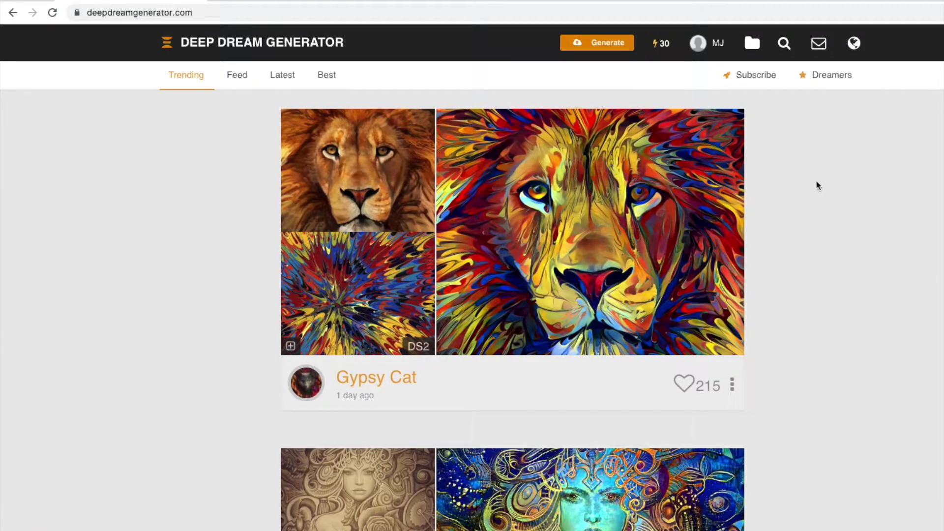
{"action": "left_click", "coordinate": [603, 44]}
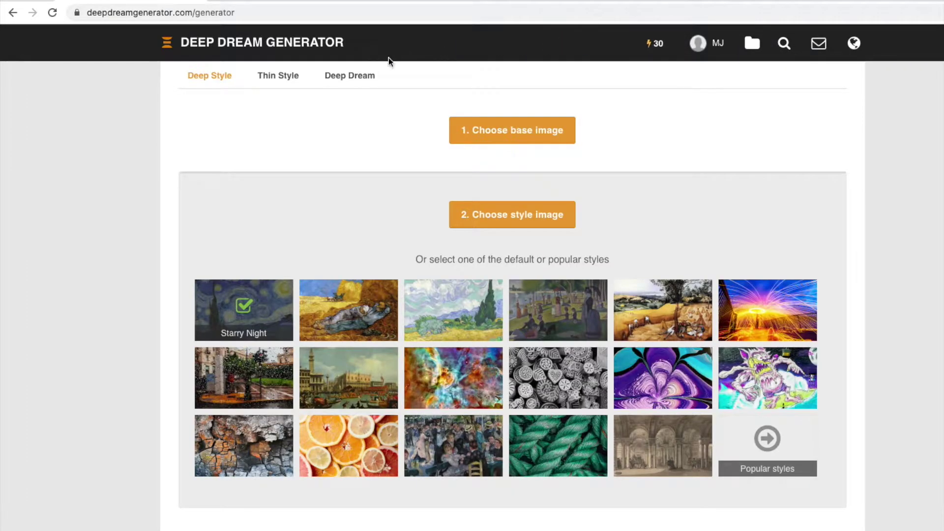
- In Deep Dream mode, set the puffin photo as base image and start generating
{"action": "left_click", "coordinate": [352, 80]}
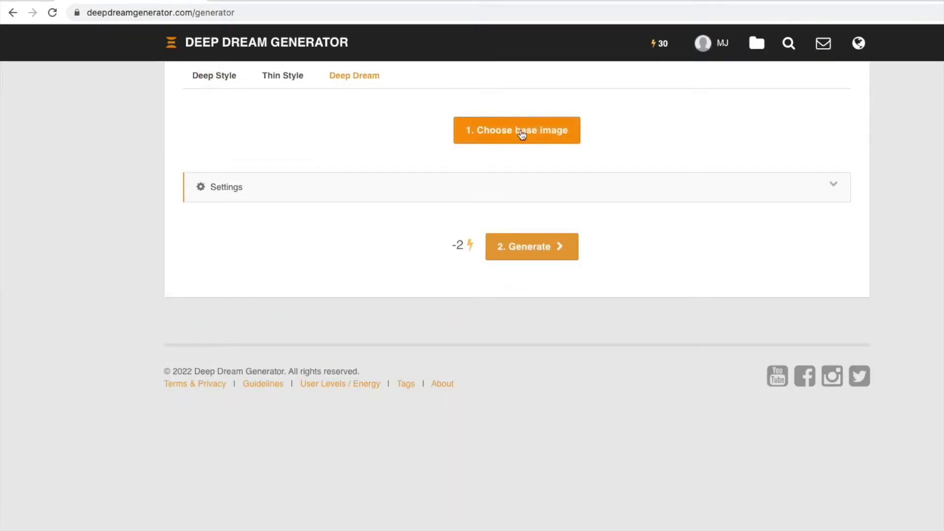
{"action": "left_click", "coordinate": [545, 143]}
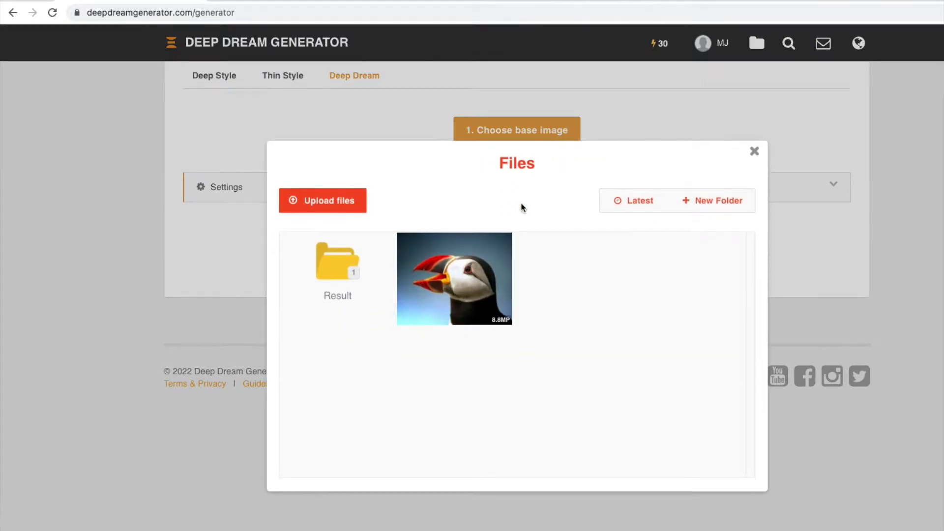
{"action": "left_click", "coordinate": [451, 292]}
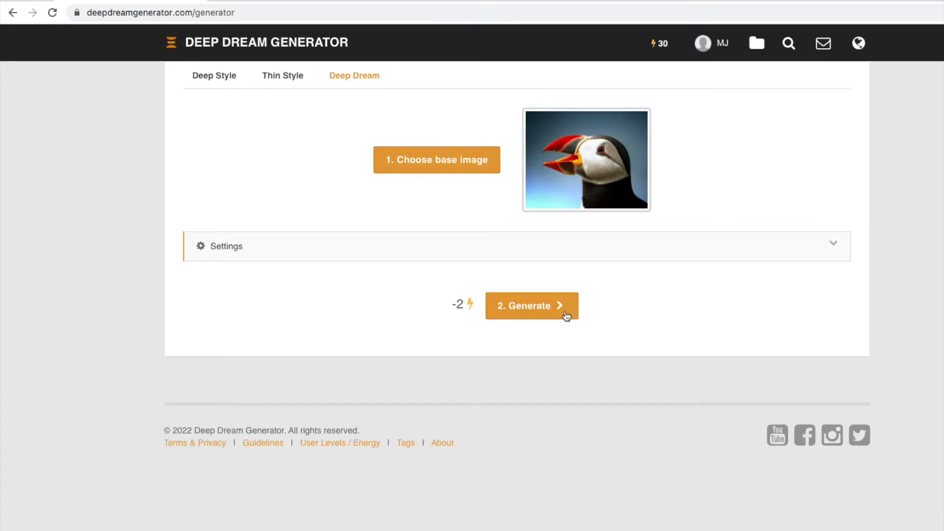
{"action": "left_click", "coordinate": [546, 255]}
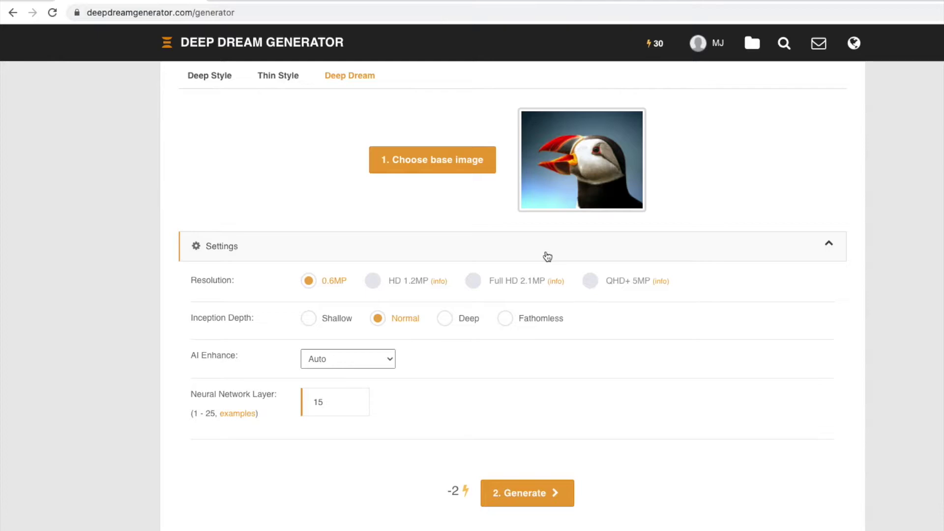
{"action": "left_click", "coordinate": [547, 255]}
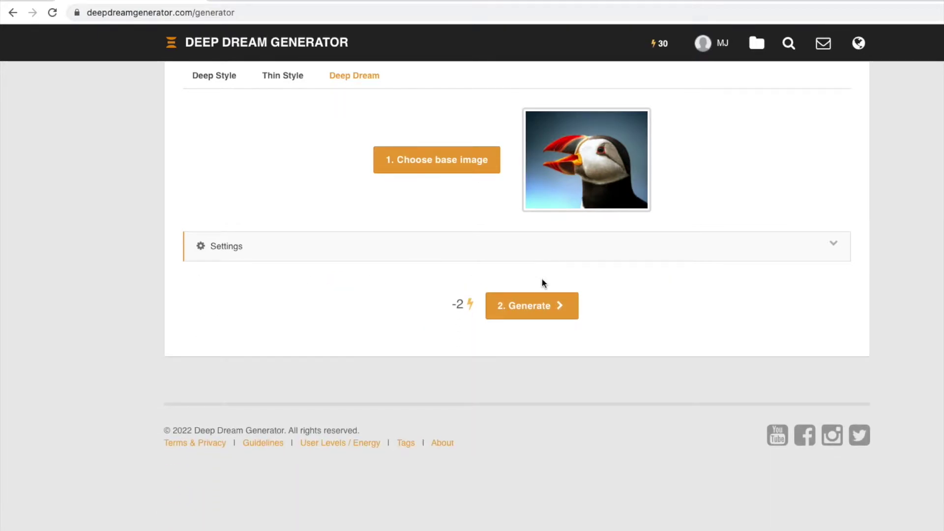
{"action": "left_click", "coordinate": [545, 316]}
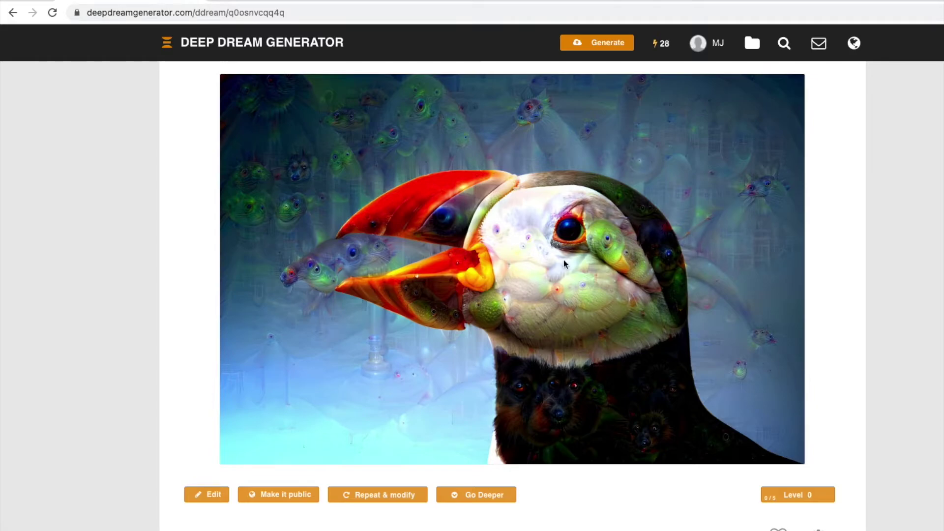
- Start a new Deep Style job with the puffin base and blue-and-red flowers popular style
{"action": "left_click", "coordinate": [616, 48]}
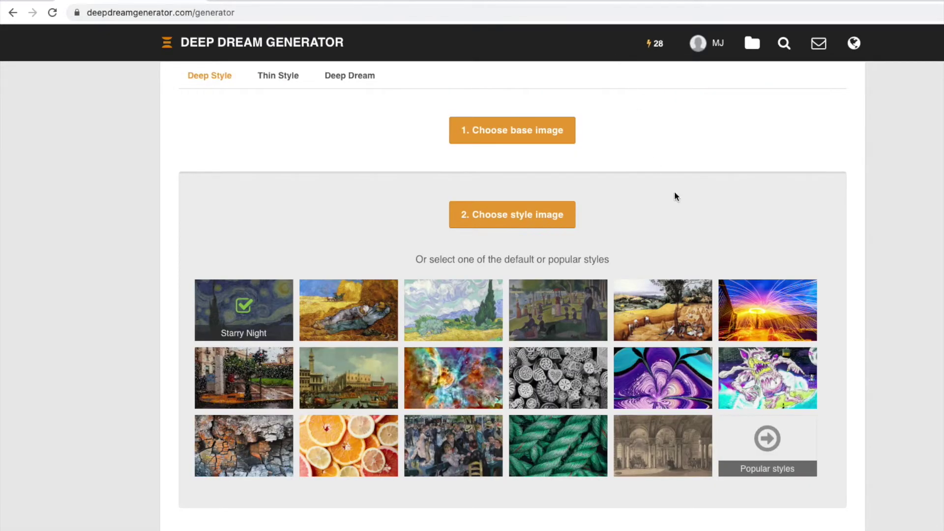
{"action": "left_click", "coordinate": [533, 130]}
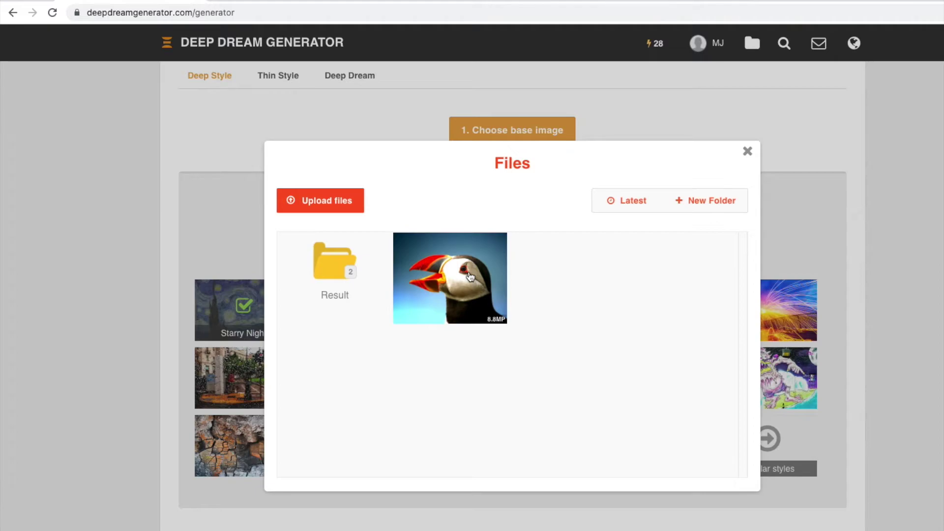
{"action": "left_click", "coordinate": [469, 277]}
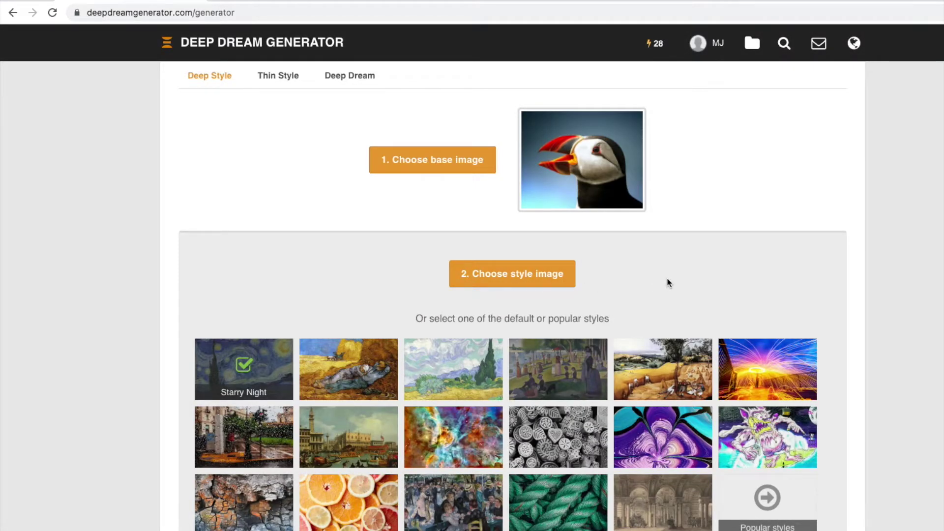
{"action": "left_click", "coordinate": [768, 526]}
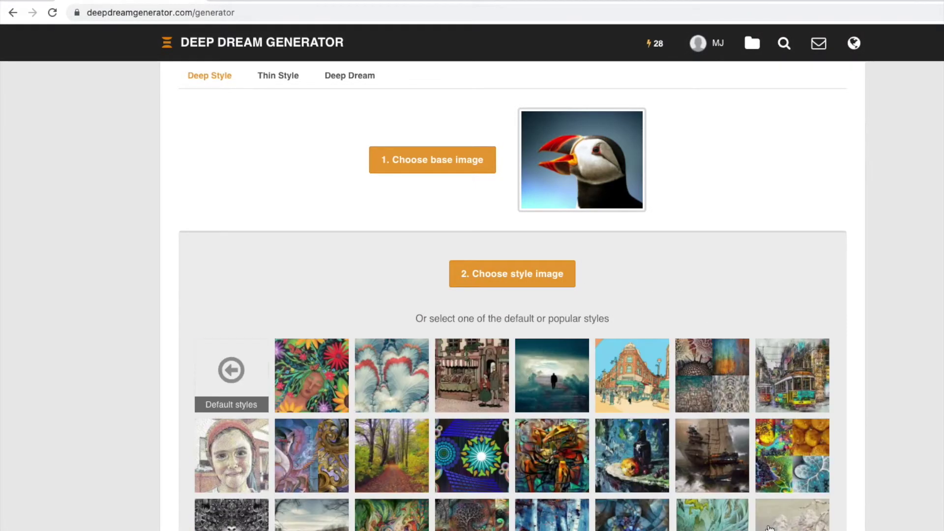
{"action": "scroll", "coordinate": [803, 437], "scroll_direction": "down", "scroll_amount": 3}
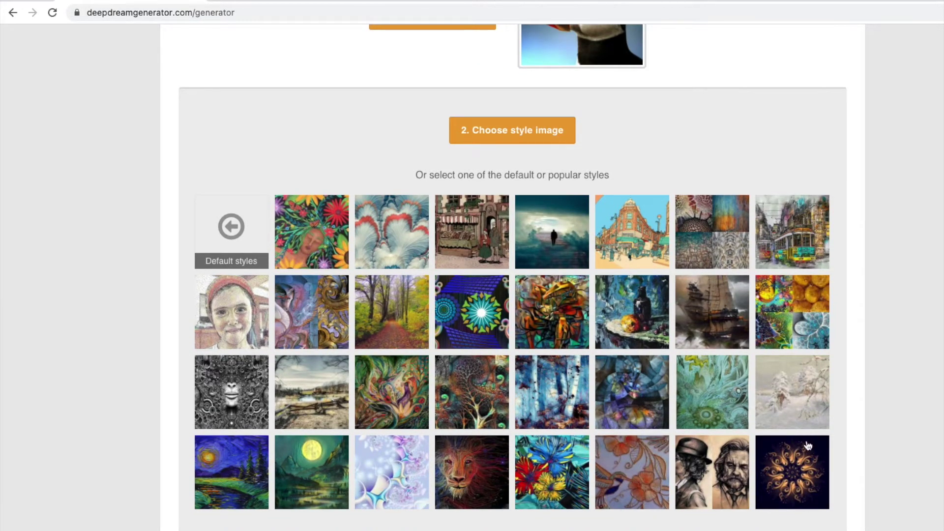
{"action": "left_click", "coordinate": [560, 494]}
{"action": "scroll", "coordinate": [747, 443], "scroll_direction": "down", "scroll_amount": 5}
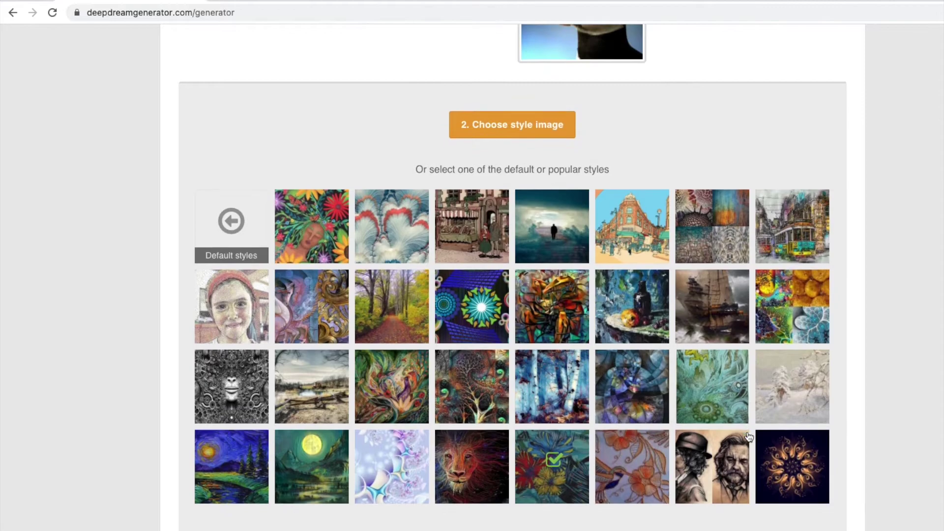
- Turn on Preserve Colors at 0.6MP, collapse the settings, and generate the styled puffin
{"action": "left_click", "coordinate": [426, 345]}
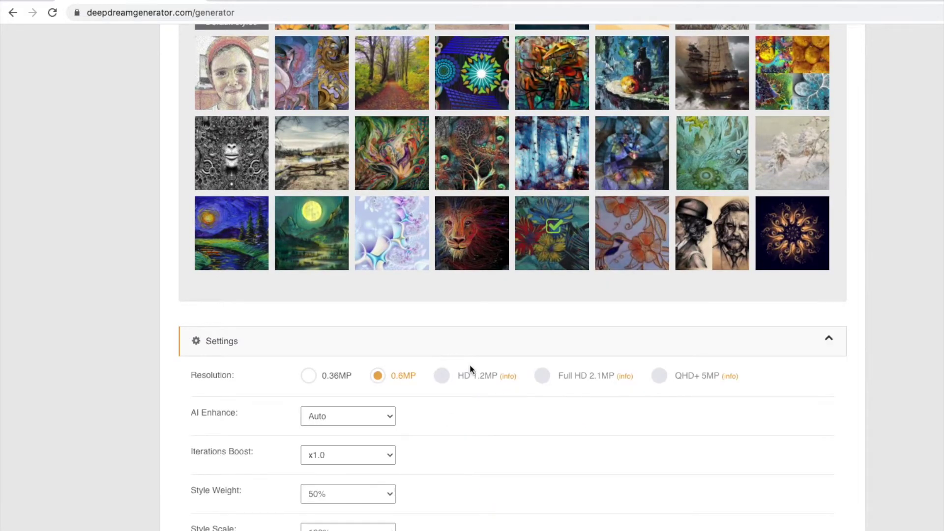
{"action": "scroll", "coordinate": [472, 369], "scroll_direction": "down", "scroll_amount": 2}
{"action": "scroll", "coordinate": [472, 372], "scroll_direction": "down", "scroll_amount": 3}
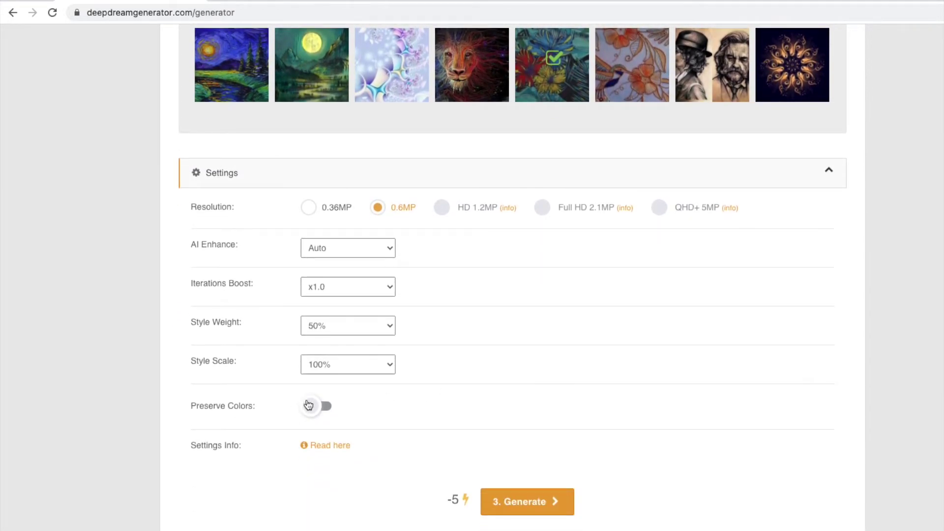
{"action": "left_click", "coordinate": [338, 411]}
{"action": "scroll", "coordinate": [513, 458], "scroll_direction": "down", "scroll_amount": 1}
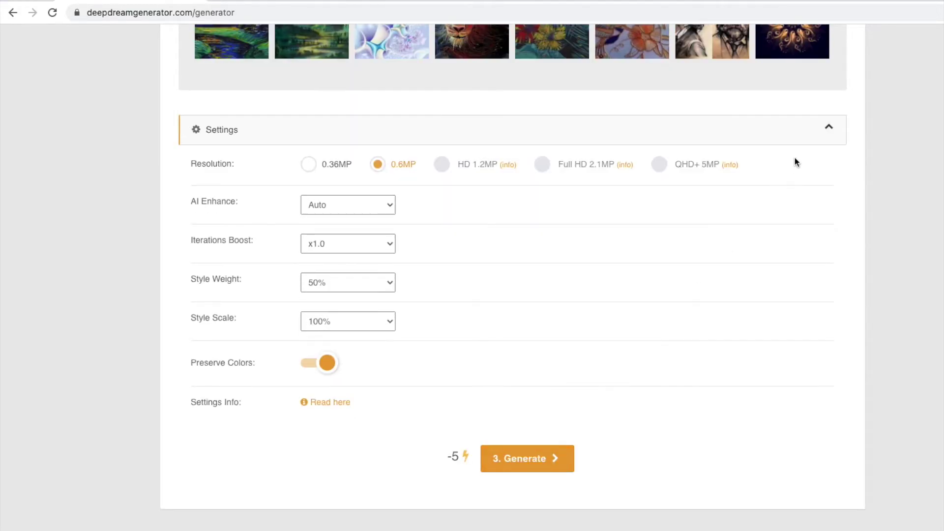
{"action": "left_click", "coordinate": [830, 131]}
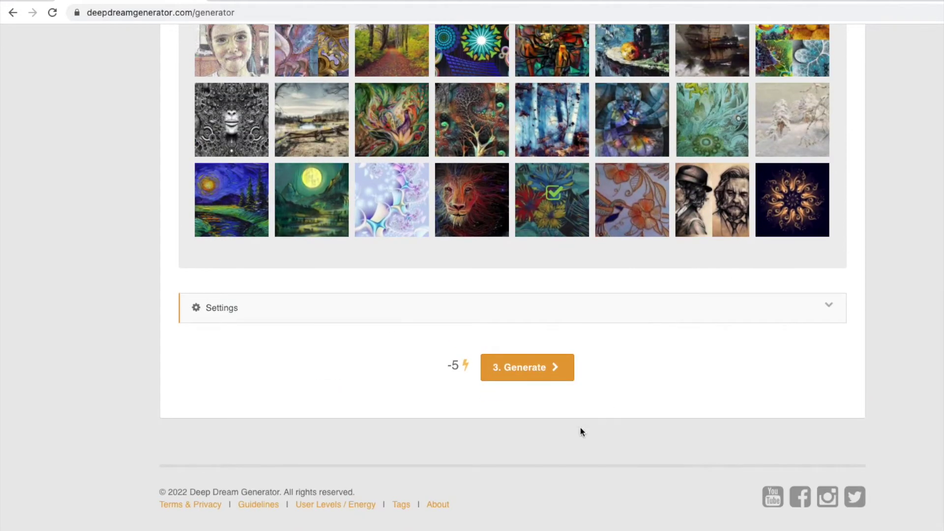
{"action": "left_click", "coordinate": [533, 375]}
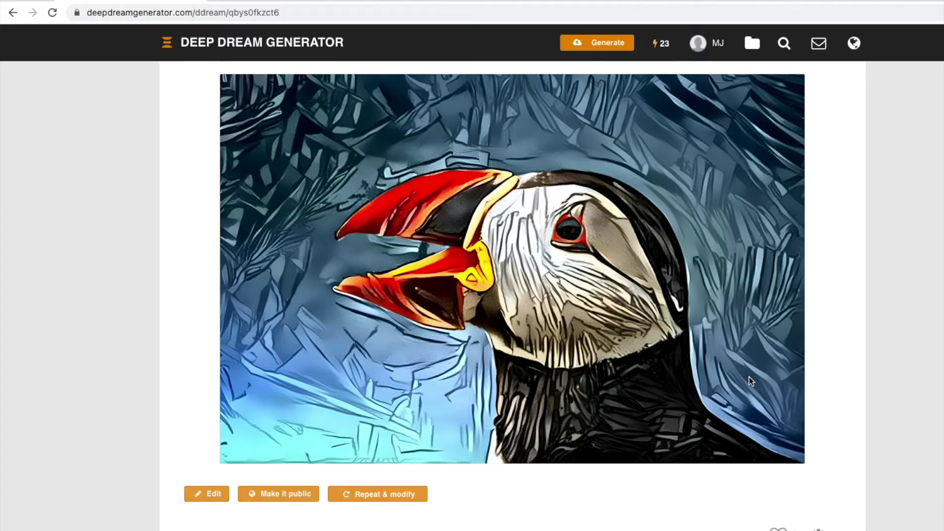
- Open a fresh Deep Style generator form from the top bar
{"action": "left_click", "coordinate": [608, 44]}
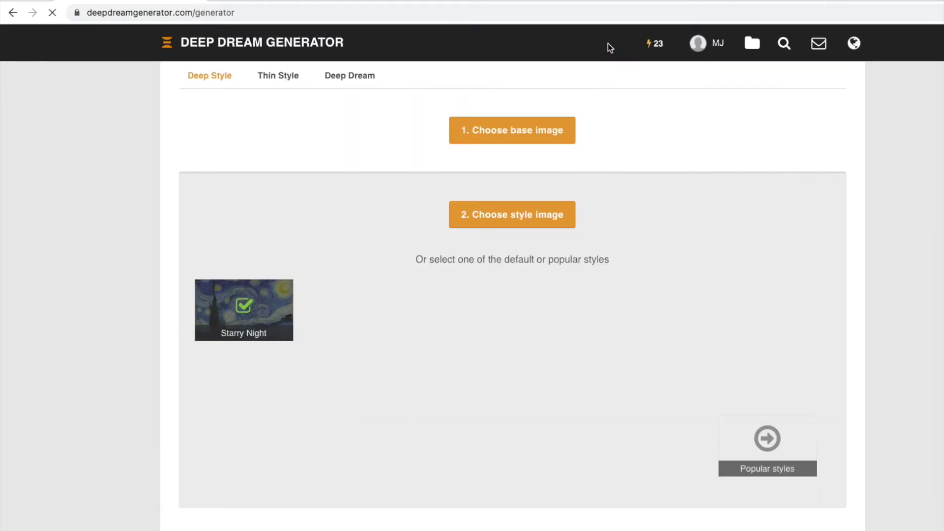
- Pick the puffin photo as base and the flower painting from popular styles
{"action": "left_click", "coordinate": [513, 134]}
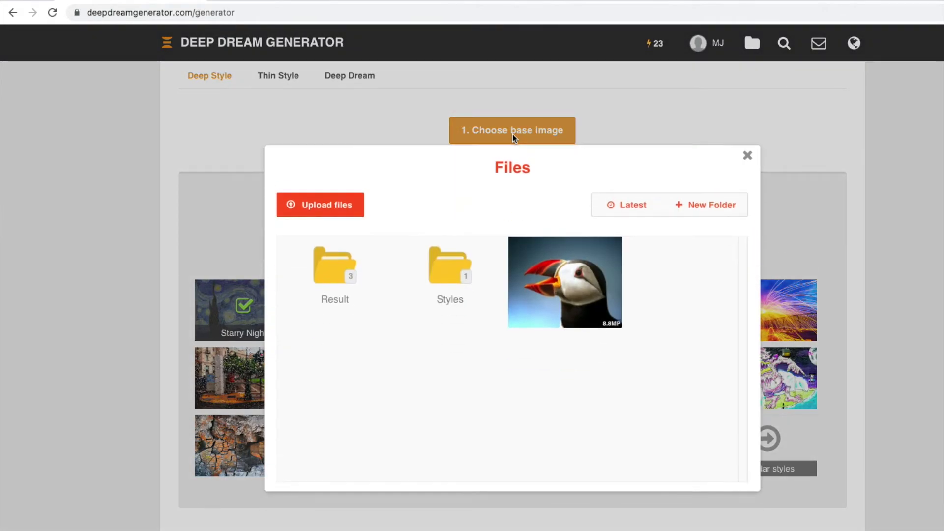
{"action": "left_click", "coordinate": [548, 270]}
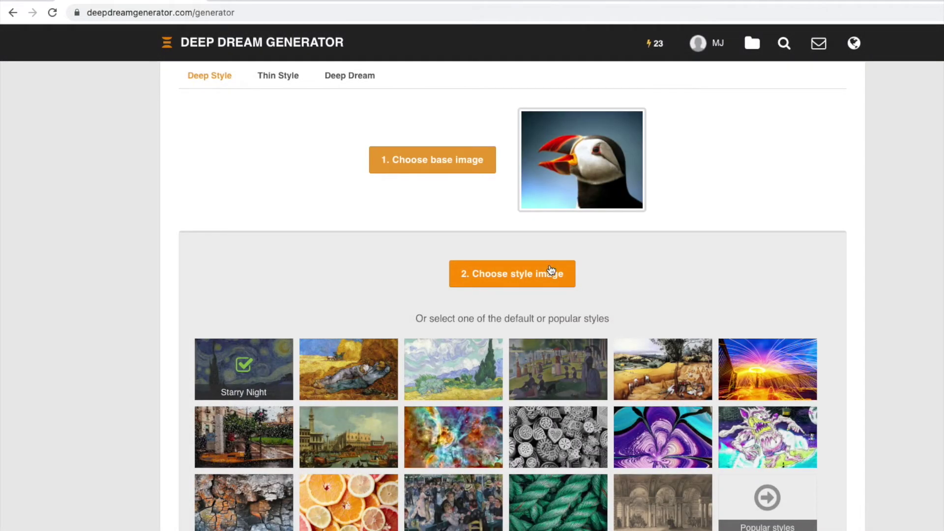
{"action": "left_click", "coordinate": [780, 509]}
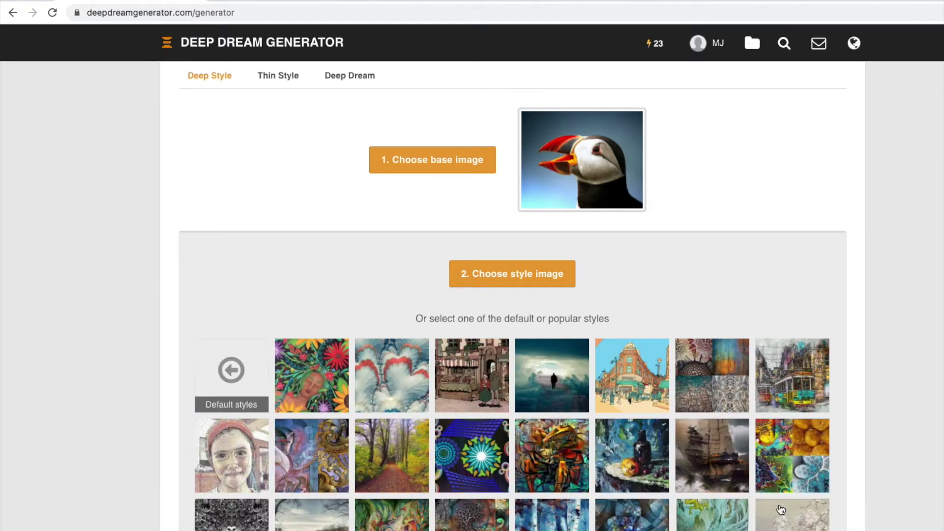
{"action": "scroll", "coordinate": [751, 478], "scroll_direction": "down", "scroll_amount": 4}
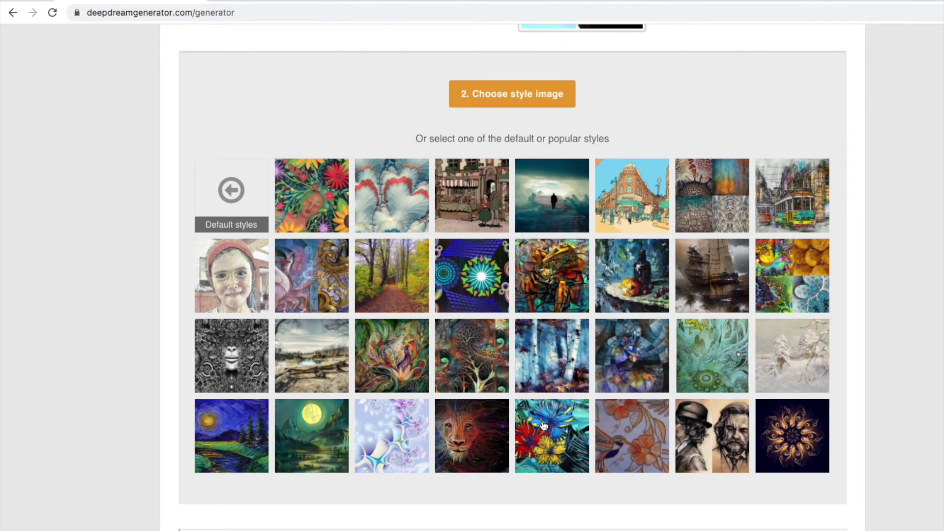
{"action": "left_click", "coordinate": [544, 426]}
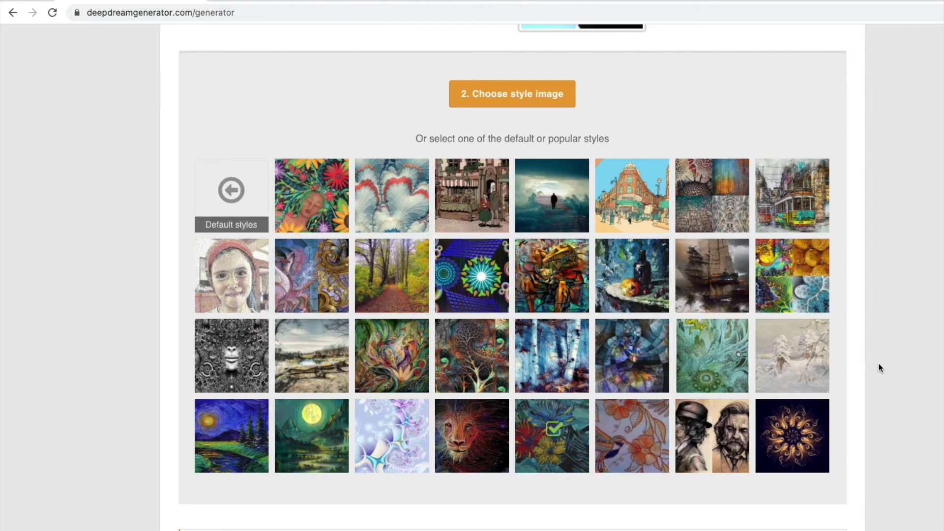
- Leave Preserve Colors off in the settings and generate the new Deep Style puffin
{"action": "scroll", "coordinate": [882, 381], "scroll_direction": "down", "scroll_amount": 1}
{"action": "scroll", "coordinate": [882, 386], "scroll_direction": "down", "scroll_amount": 5}
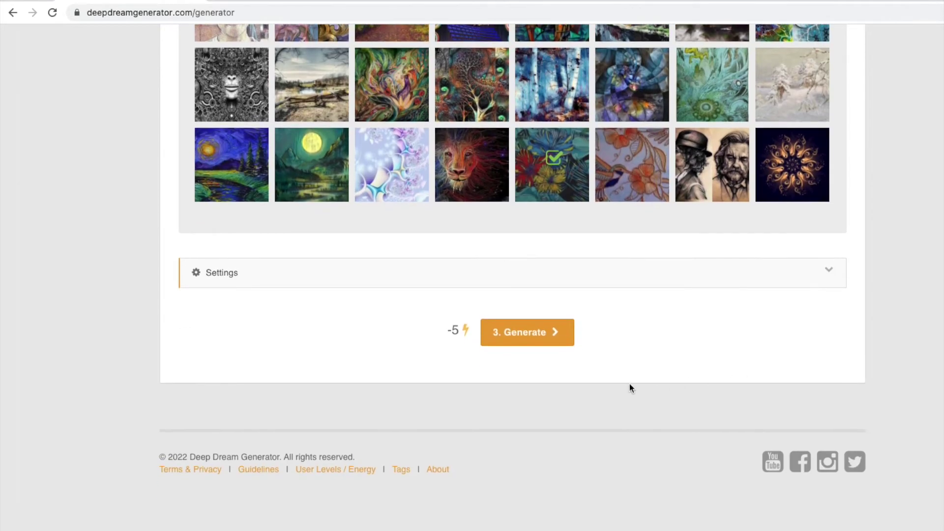
{"action": "left_click", "coordinate": [426, 274]}
{"action": "scroll", "coordinate": [674, 329], "scroll_direction": "down", "scroll_amount": 1}
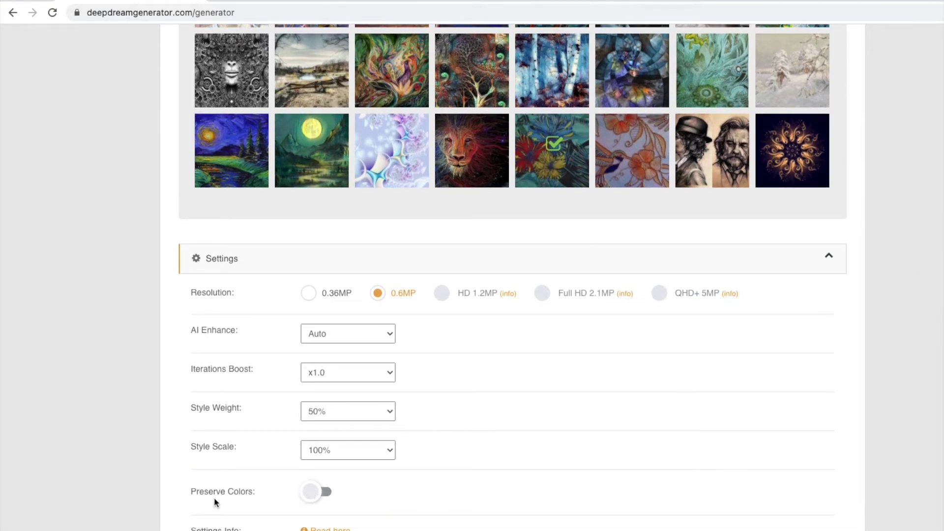
{"action": "scroll", "coordinate": [893, 390], "scroll_direction": "down", "scroll_amount": 1}
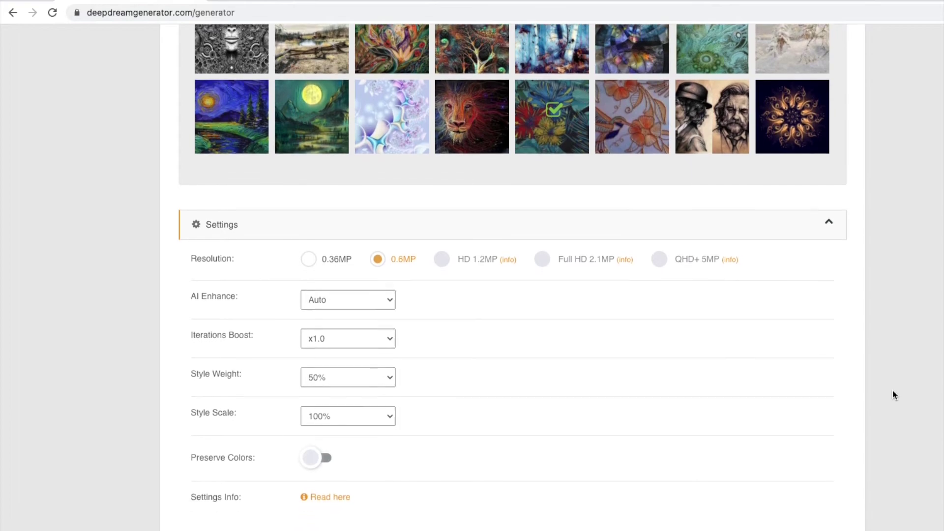
{"action": "left_click", "coordinate": [834, 223]}
{"action": "scroll", "coordinate": [877, 303], "scroll_direction": "up", "scroll_amount": 3}
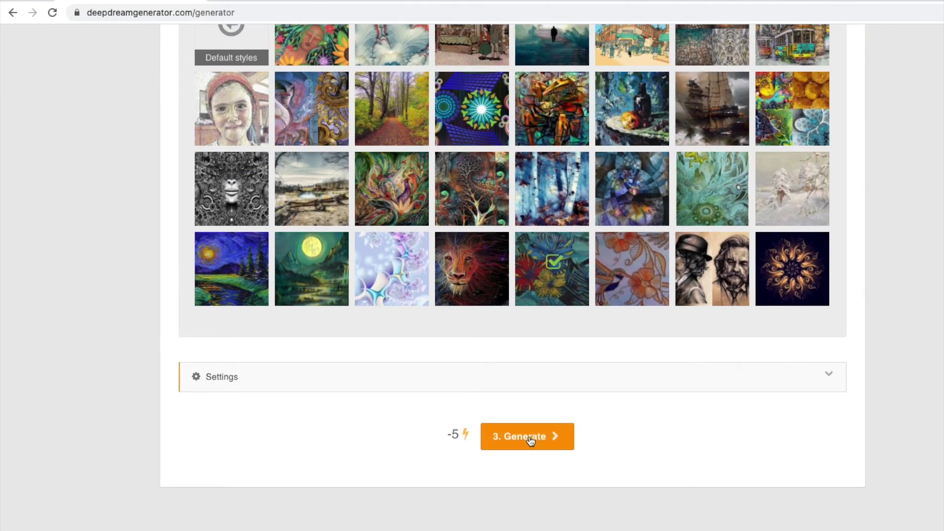
{"action": "left_click", "coordinate": [536, 439]}
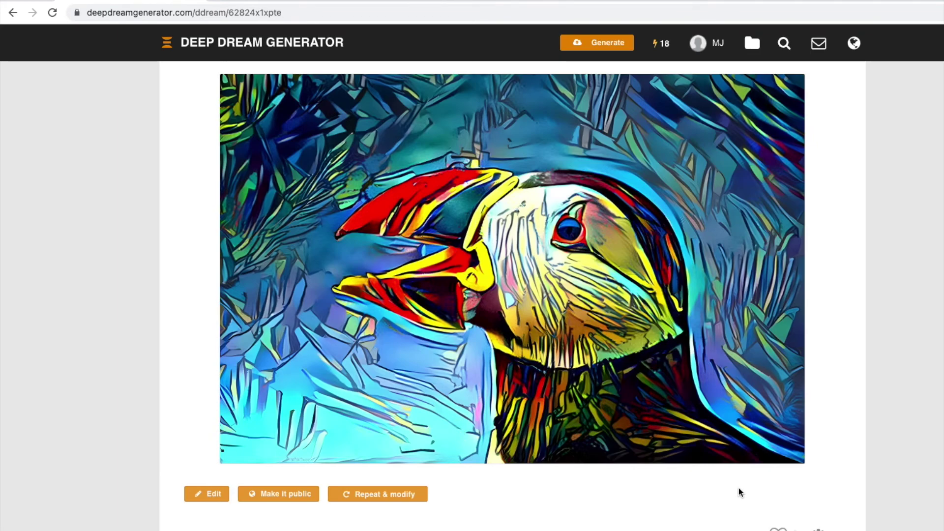
- Download the newest puffin artwork from the My Dreams gallery
{"action": "left_click", "coordinate": [711, 44]}
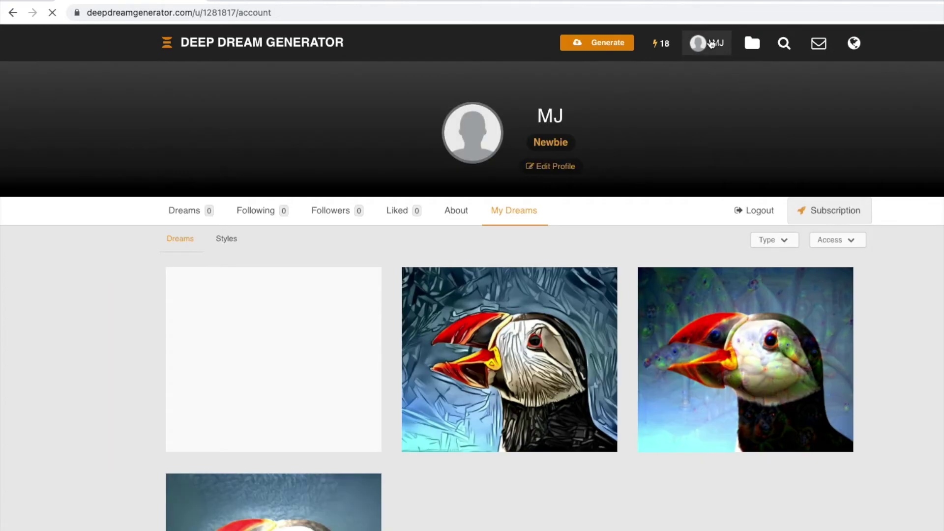
{"action": "scroll", "coordinate": [591, 465], "scroll_direction": "down", "scroll_amount": 2}
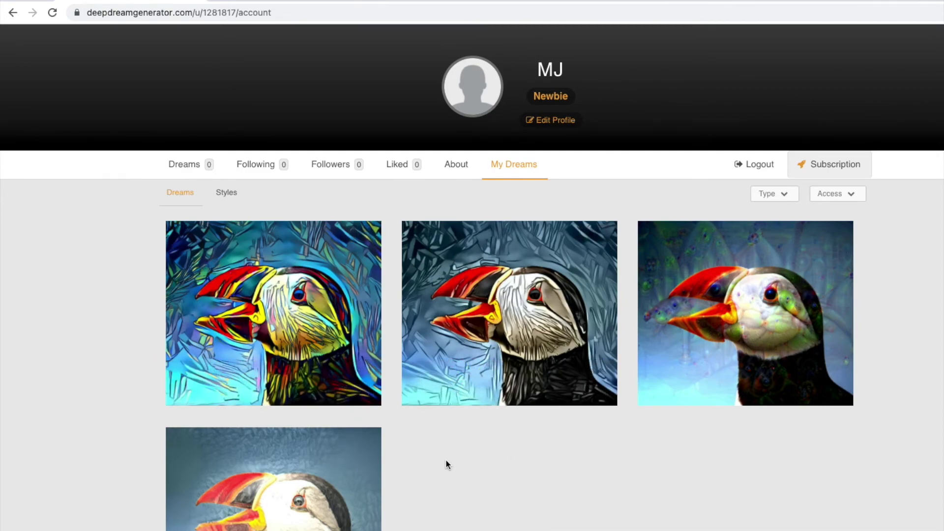
{"action": "mouse_move", "coordinate": [362, 389]}
{"action": "left_click", "coordinate": [370, 233]}
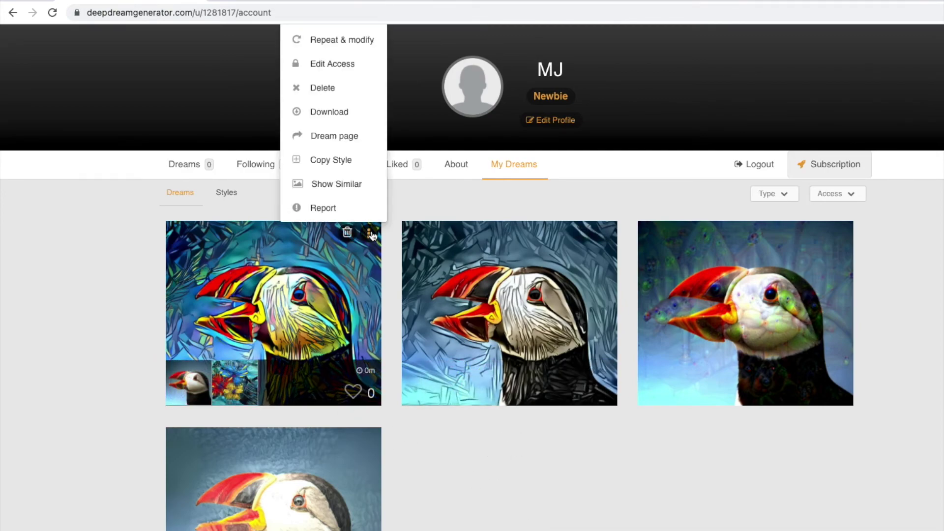
{"action": "left_click", "coordinate": [329, 113]}
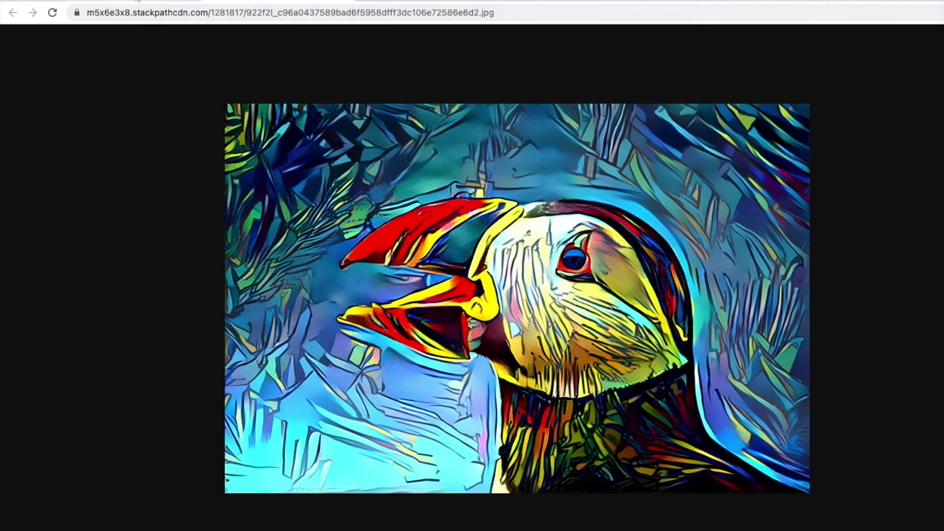
- Return to My Dreams, then go to the Trending home page
{"action": "left_click", "coordinate": [139, 1]}
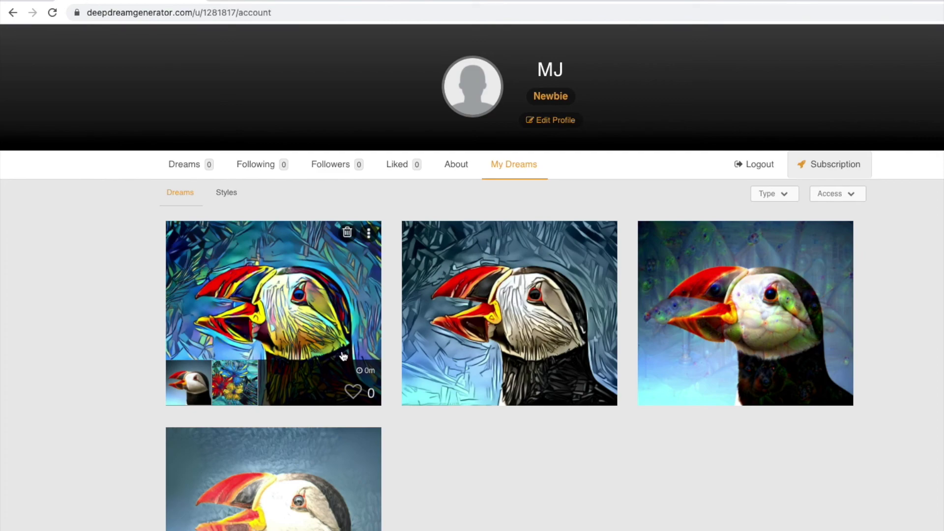
{"action": "scroll", "coordinate": [728, 314], "scroll_direction": "up", "scroll_amount": 1}
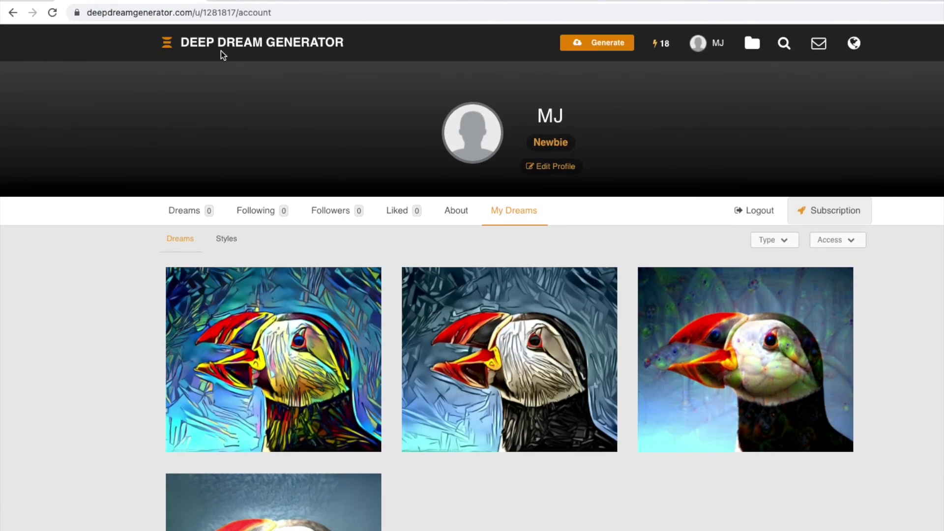
{"action": "left_click", "coordinate": [231, 43]}
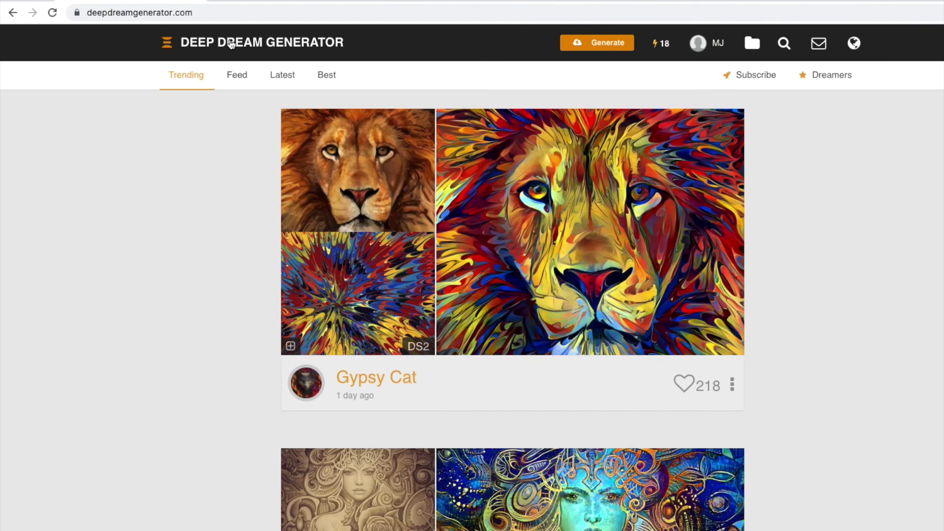